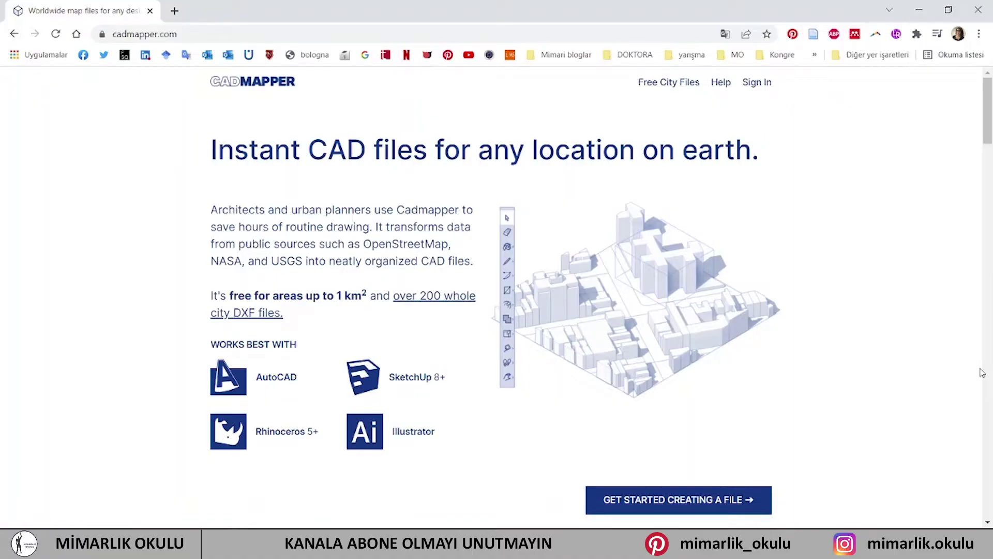
# Step: Start a new Cadmapper Illustrator map and pan to the Istanbul waterfront around Arap Cami
pyautogui.click(696, 510)
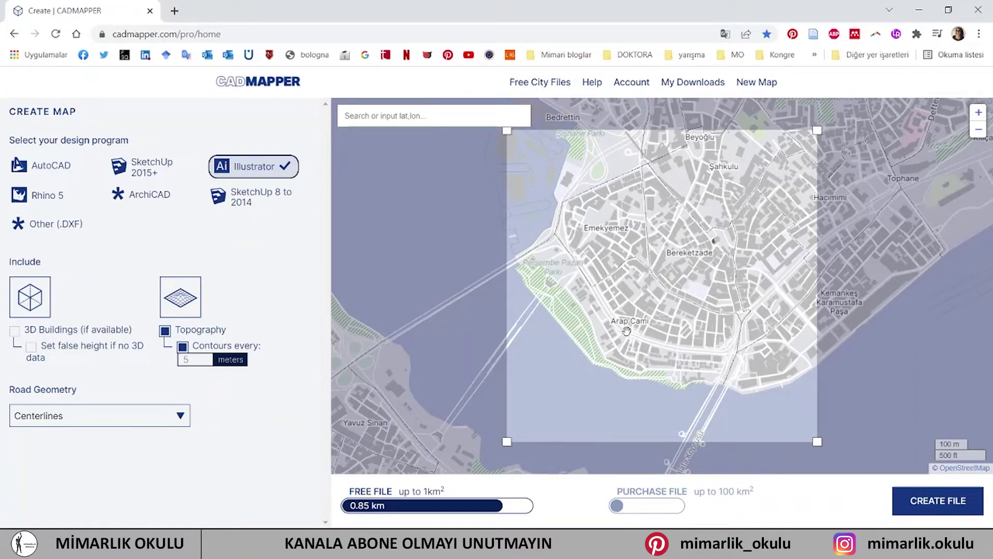
pyautogui.scroll(1, 627, 331)
pyautogui.scroll(1, 627, 334)
pyautogui.moveTo(626, 334)
pyautogui.mouseDown()
pyautogui.moveTo(796, 417)
pyautogui.moveTo(714, 352)
pyautogui.mouseUp()
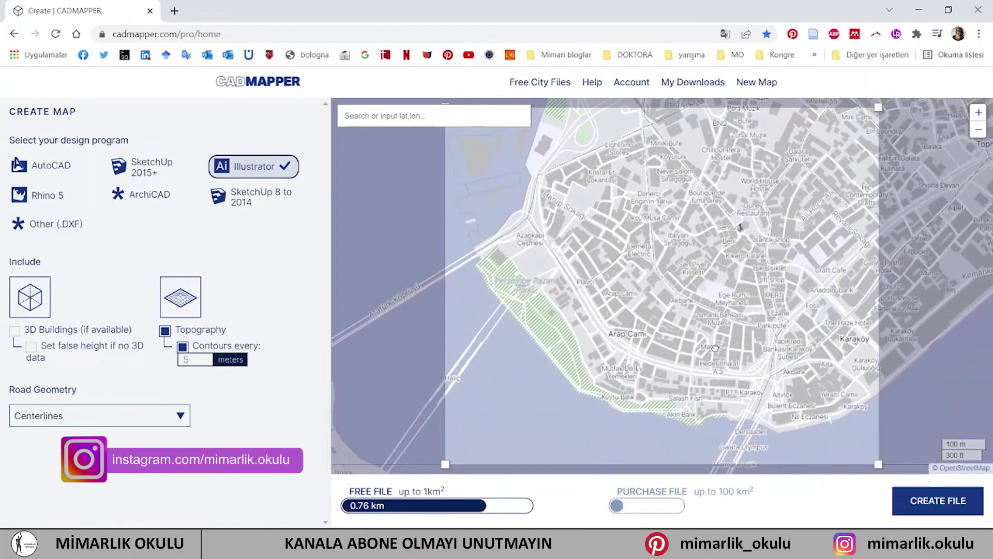
# Step: Resize the selection box to about 0.40 km over the Karaköy waterfront district
pyautogui.scroll(1, 714, 352)
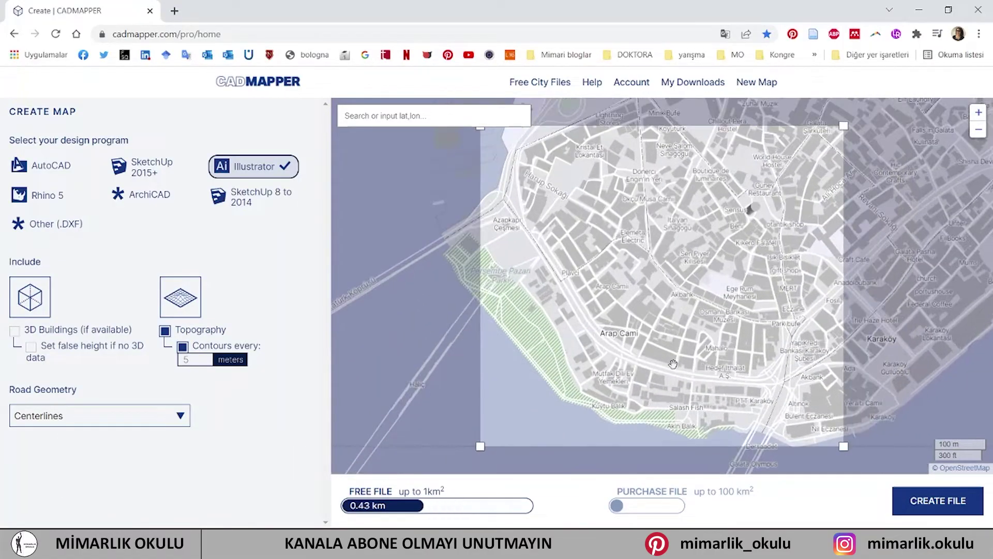
pyautogui.moveTo(480, 446)
pyautogui.mouseDown()
pyautogui.moveTo(425, 428)
pyautogui.moveTo(453, 461)
pyautogui.mouseUp()
pyautogui.moveTo(545, 234)
pyautogui.mouseDown()
pyautogui.moveTo(522, 228)
pyautogui.moveTo(578, 233)
pyautogui.mouseUp()
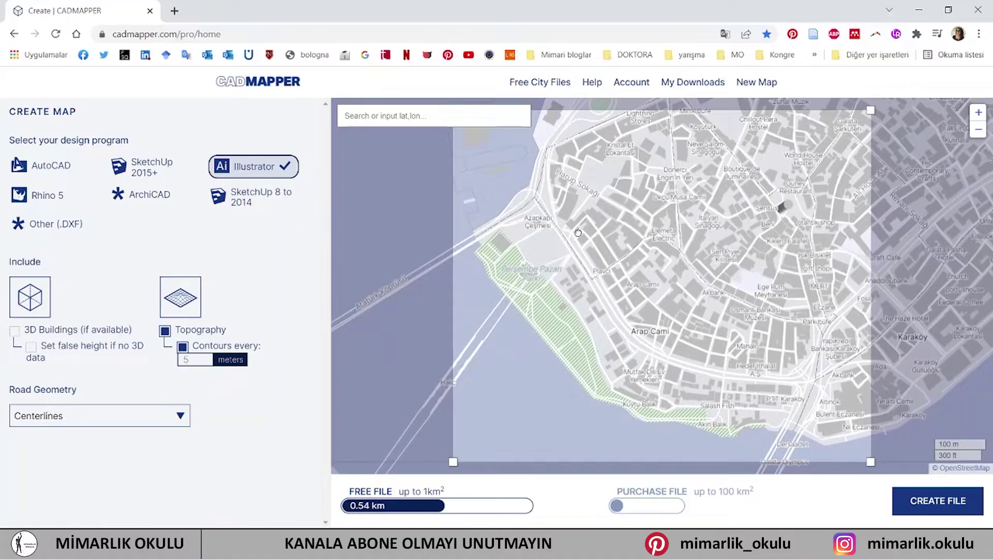
pyautogui.scroll(1, 721, 326)
pyautogui.moveTo(713, 351)
pyautogui.mouseDown()
pyautogui.moveTo(712, 334)
pyautogui.moveTo(694, 335)
pyautogui.mouseUp()
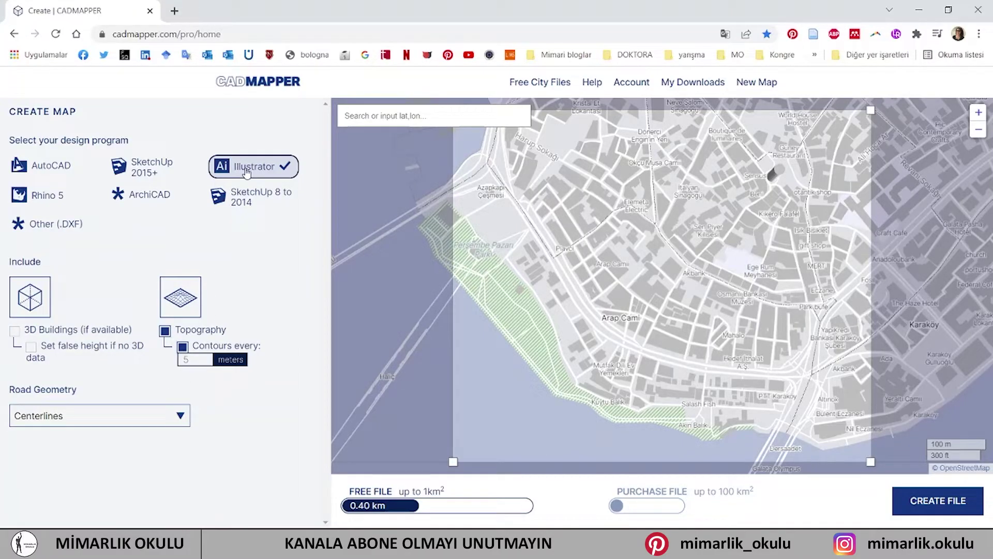
# Step: Generate the Istanbul map file and download it as a ZIP
pyautogui.click(956, 501)
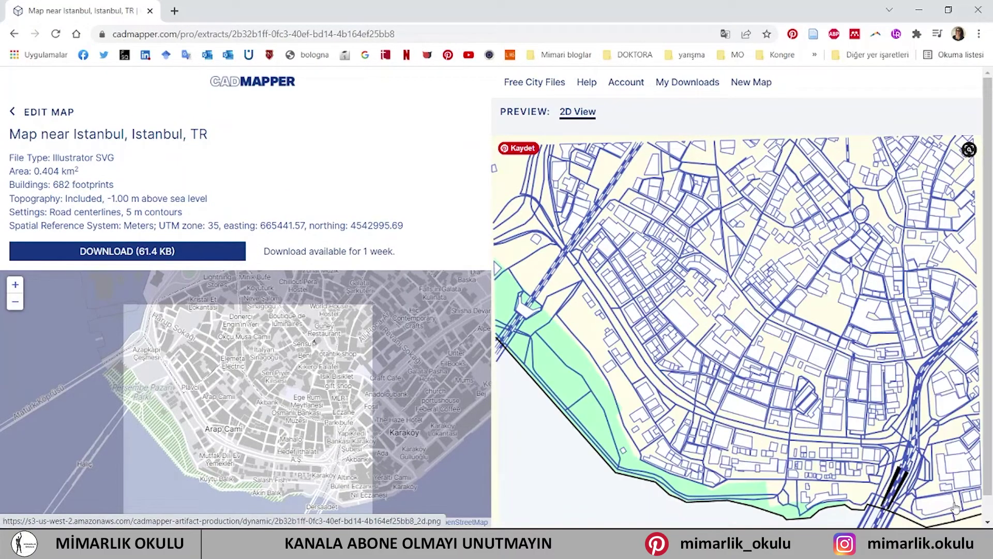
pyautogui.click(145, 251)
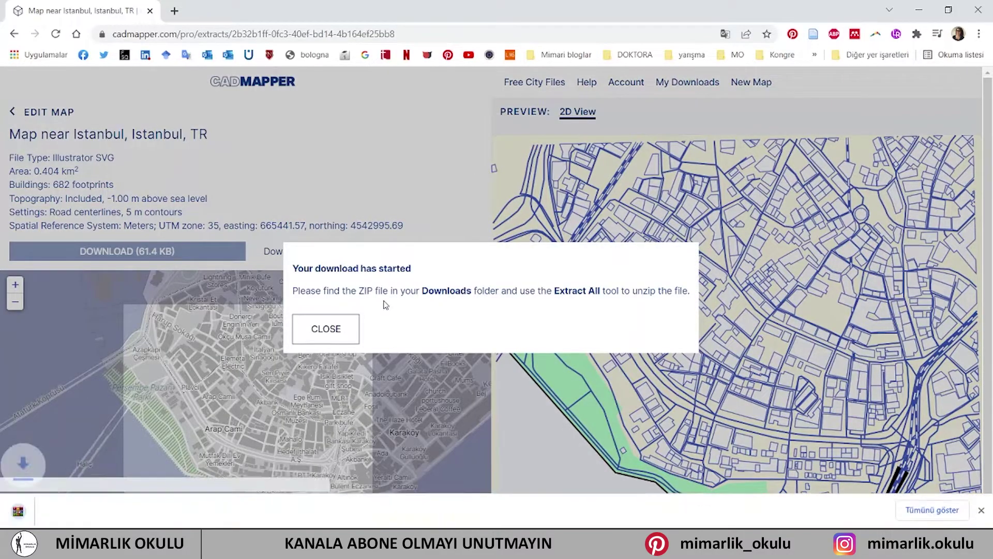
pyautogui.click(327, 328)
# Step: Extract the downloaded map ZIP into its own folder
pyautogui.click(138, 509)
pyautogui.click(176, 463)
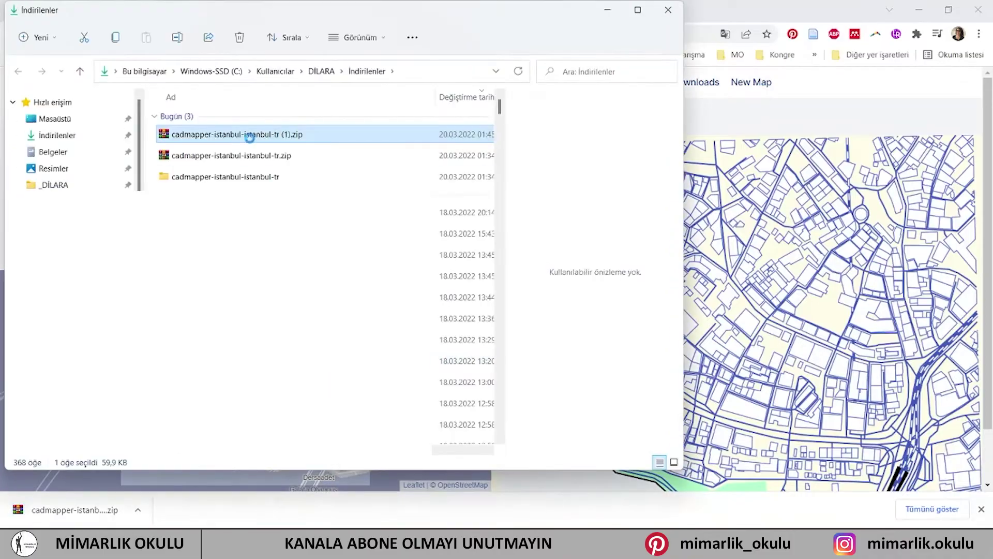
pyautogui.rightClick(257, 136)
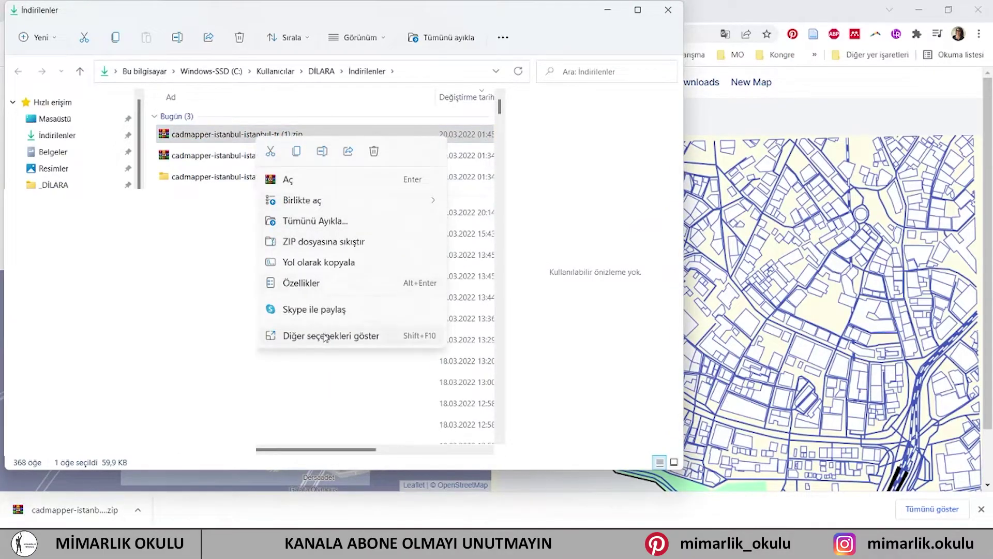
pyautogui.click(326, 335)
pyautogui.click(396, 202)
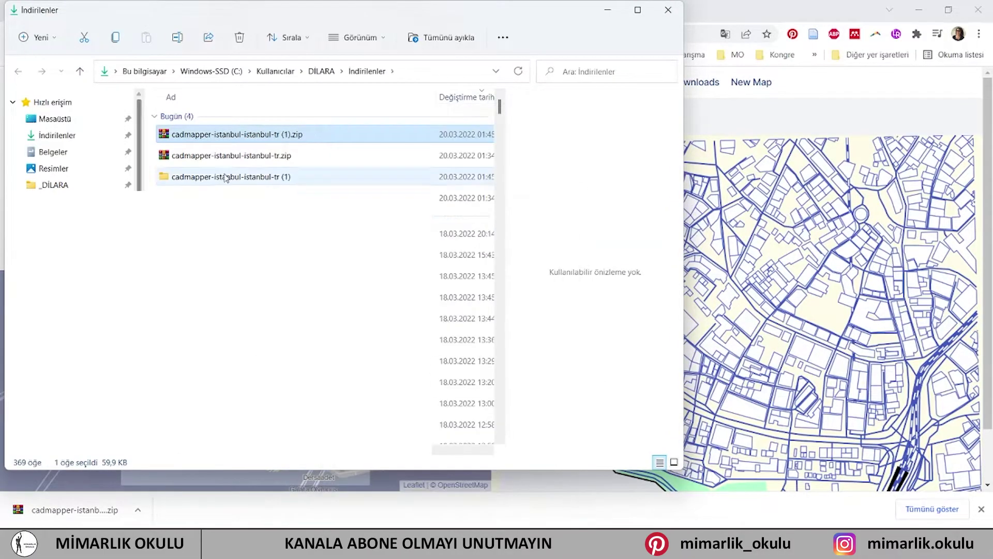
pyautogui.click(595, 470)
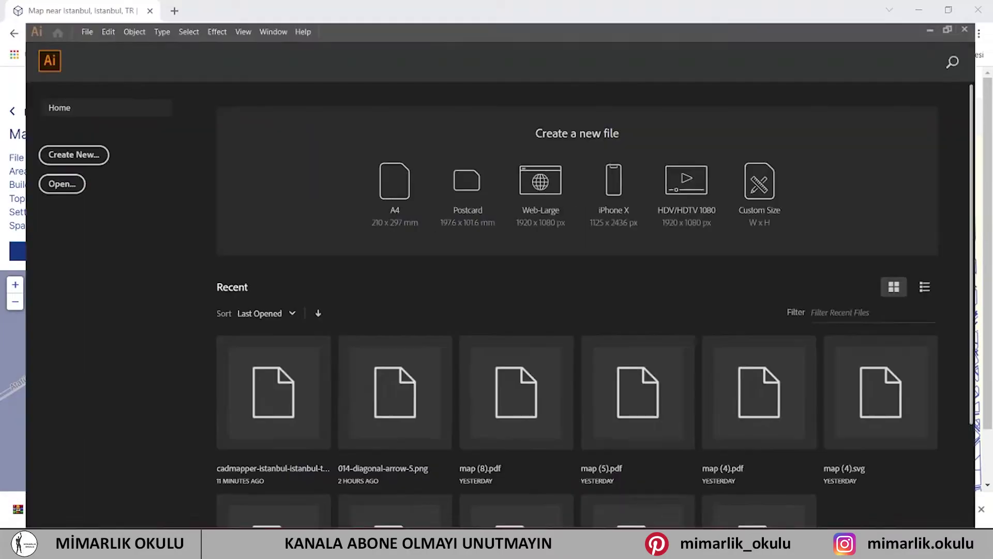
# Step: Open the extracted Cadmapper SVG in Illustrator and expand Layer 1 to show its sublayers
pyautogui.hotkey('alt', 'Tab')
pyautogui.moveTo(466, 173); pyautogui.dragTo(582, 214)
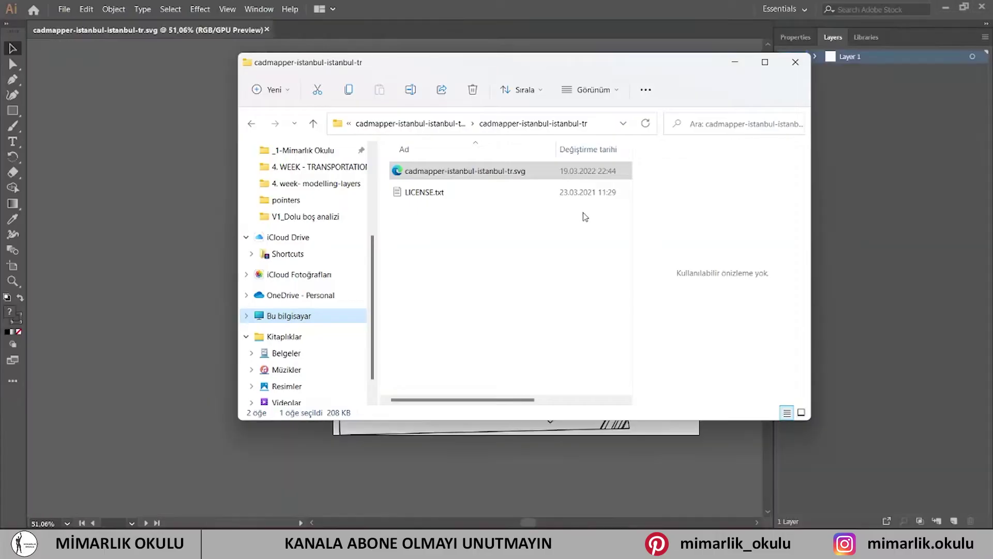
pyautogui.click(734, 63)
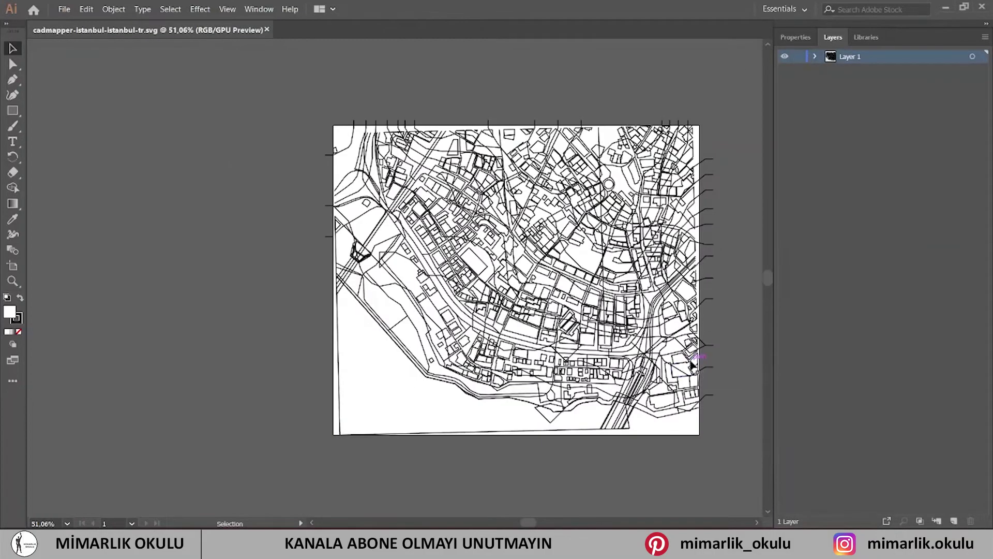
pyautogui.scroll(2, 711, 380)
pyautogui.scroll(-1, 712, 384)
pyautogui.keyDown('alt'); pyautogui.scroll(1, 712, 375); pyautogui.keyUp('alt')
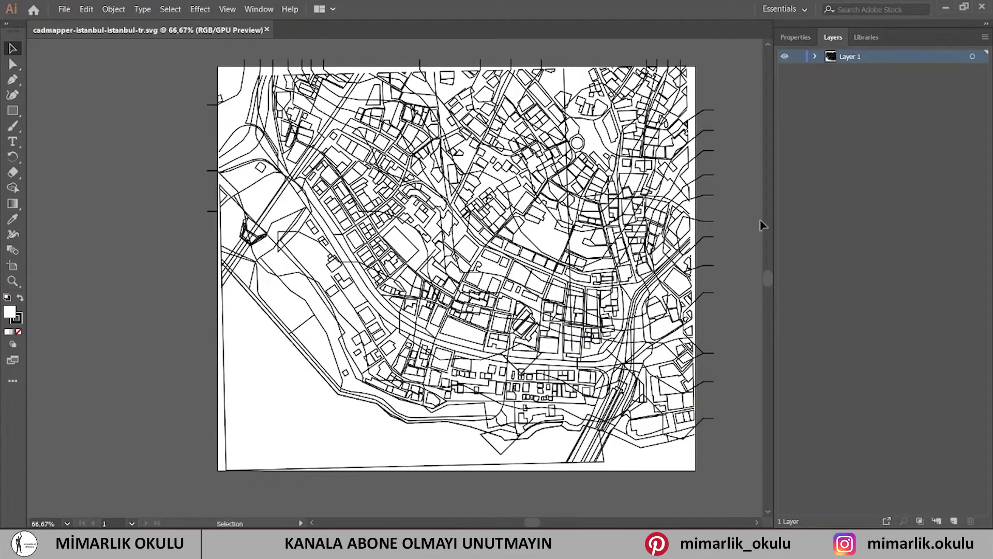
pyautogui.click(815, 57)
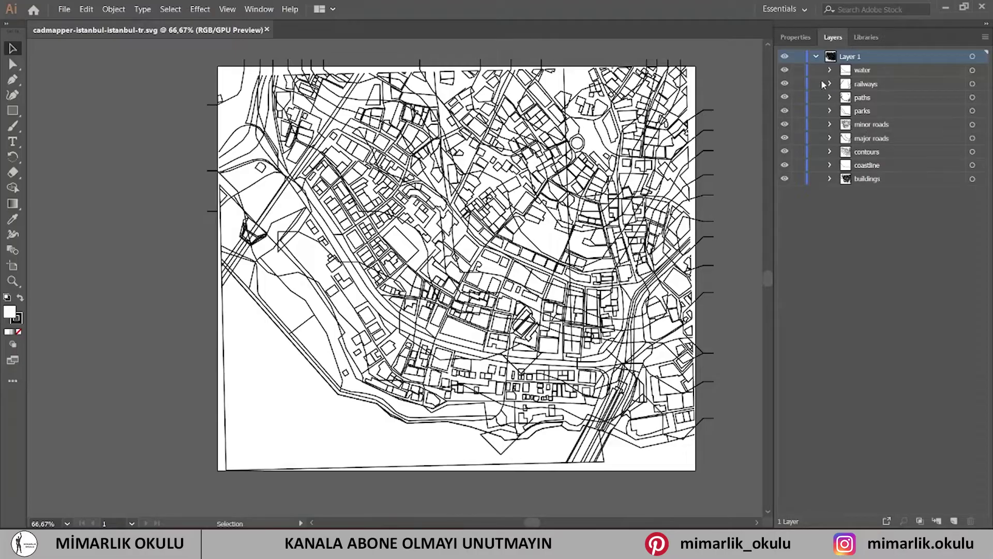
# Step: Hide the water, railways, paths, parks, roads and contours sublayers, then select the buildings layer
pyautogui.click(784, 70)
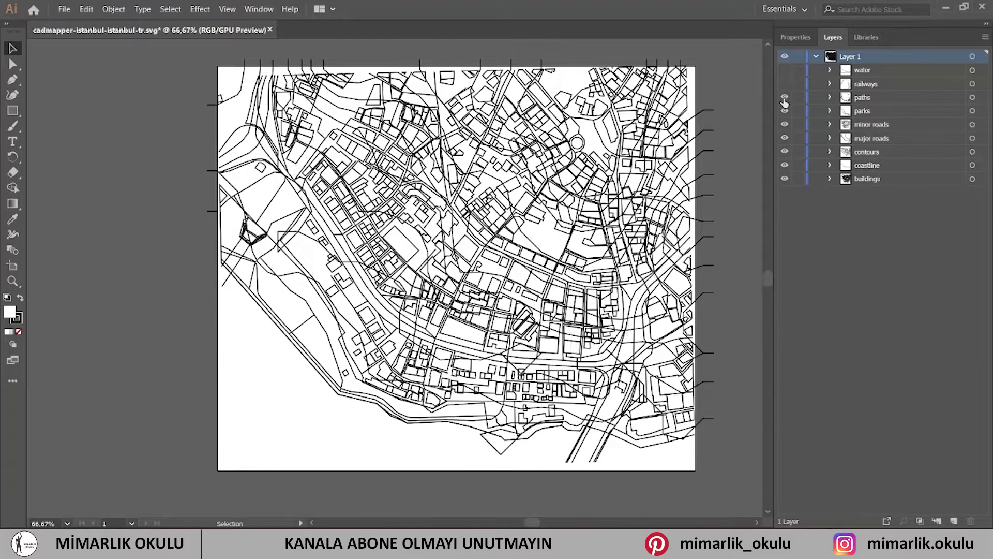
pyautogui.click(785, 97)
pyautogui.click(784, 110)
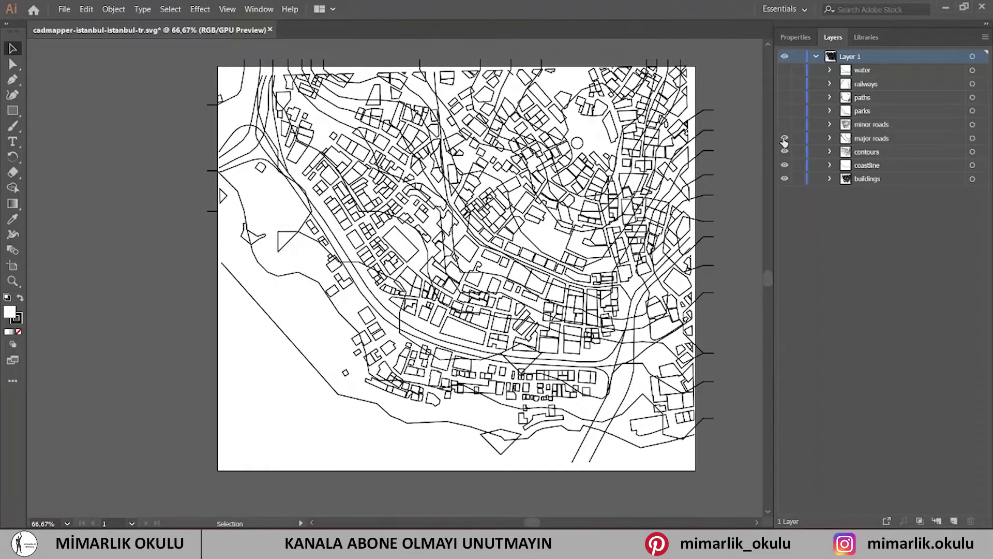
pyautogui.click(784, 138)
pyautogui.click(784, 151)
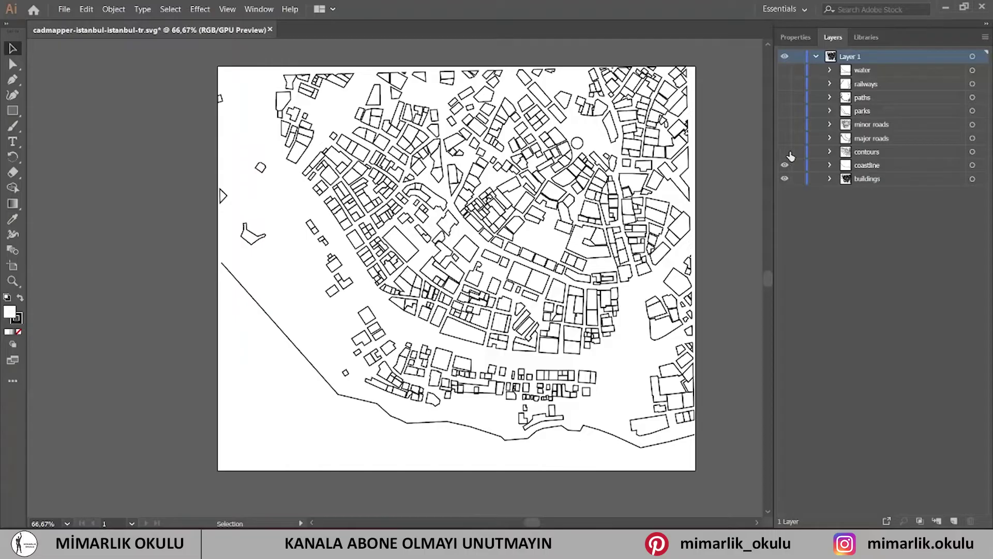
pyautogui.click(872, 181)
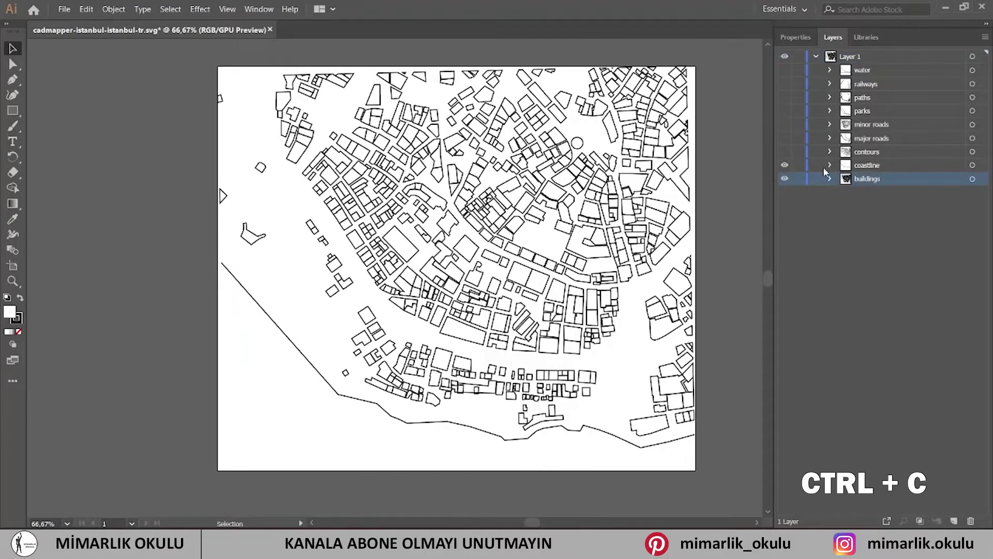
# Step: Paste a same-position copy of the building outlines onto new Layer 2 and hide Layer 1
pyautogui.click(472, 243)
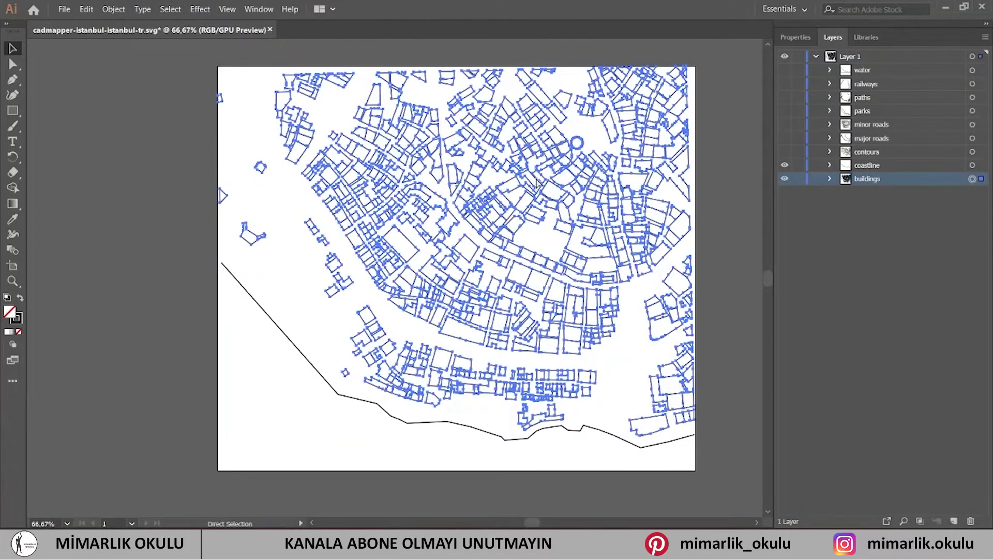
pyautogui.click(957, 522)
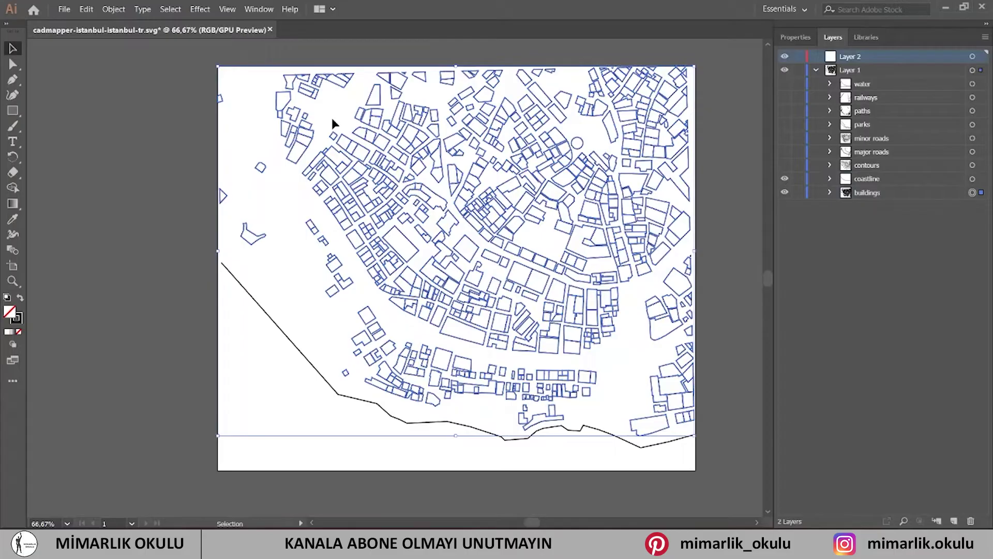
pyautogui.click(86, 8)
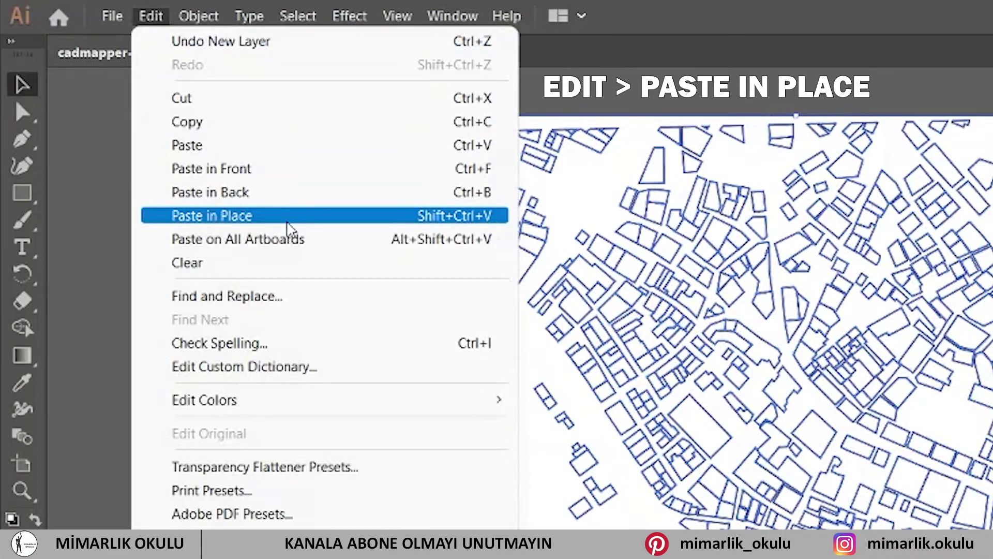
pyautogui.click(287, 221)
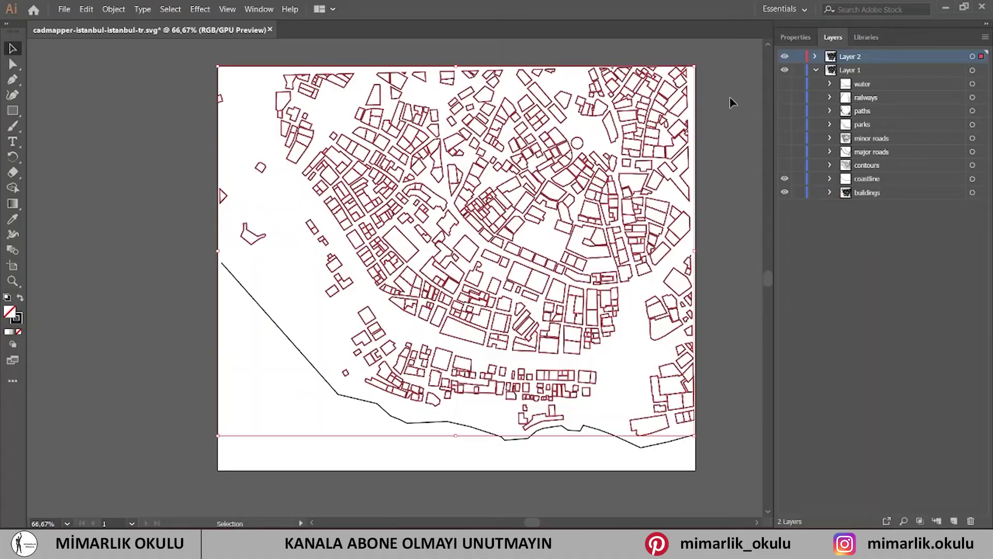
pyautogui.click(785, 70)
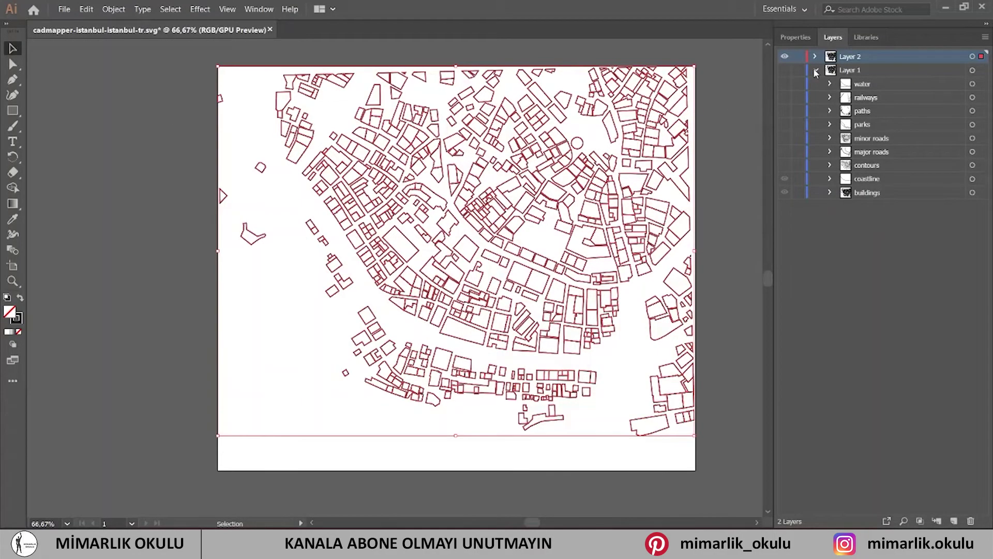
pyautogui.click(816, 70)
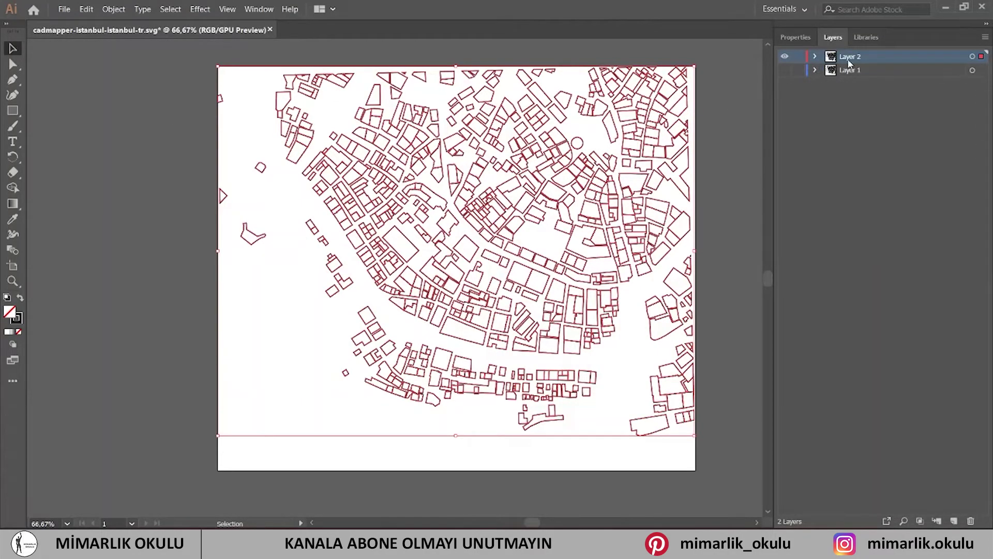
pyautogui.click(795, 37)
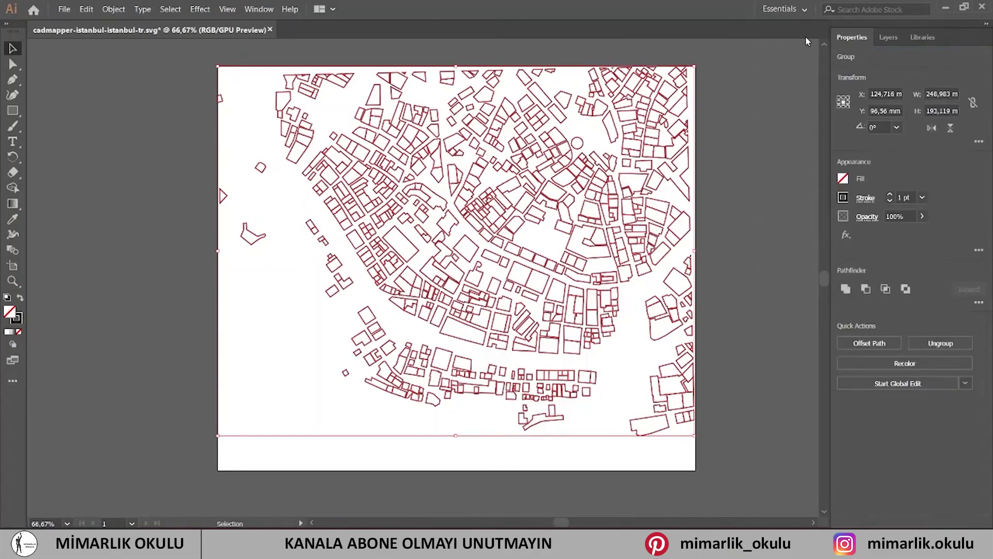
# Step: Fill the copied buildings with pure black (K 100) and deselect them
pyautogui.click(843, 178)
pyautogui.click(833, 311)
pyautogui.click(709, 291)
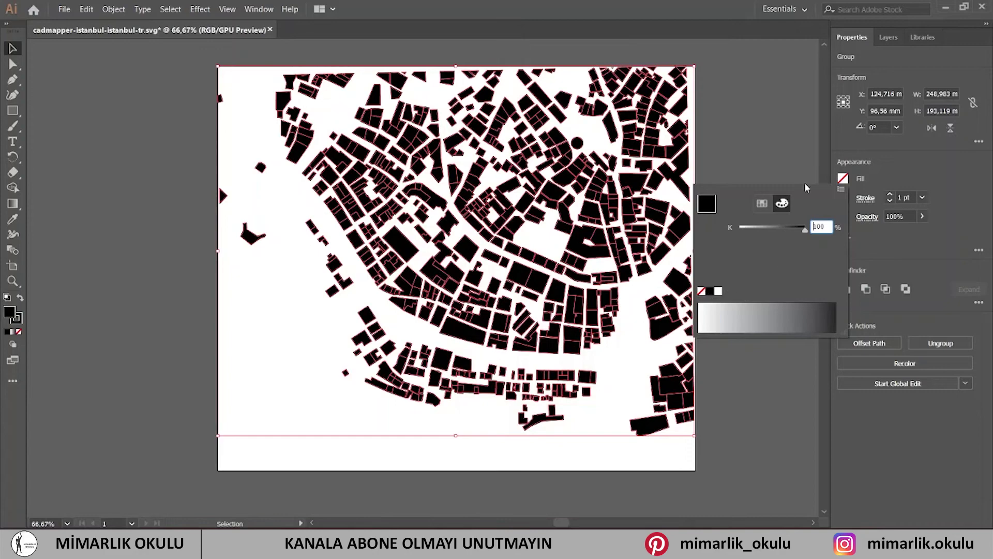
pyautogui.click(797, 147)
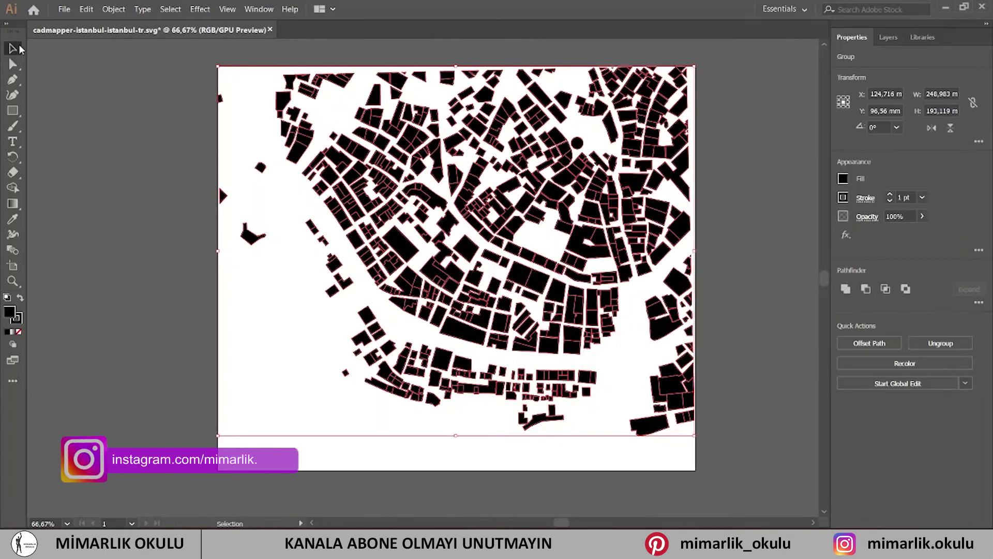
pyautogui.click(218, 184)
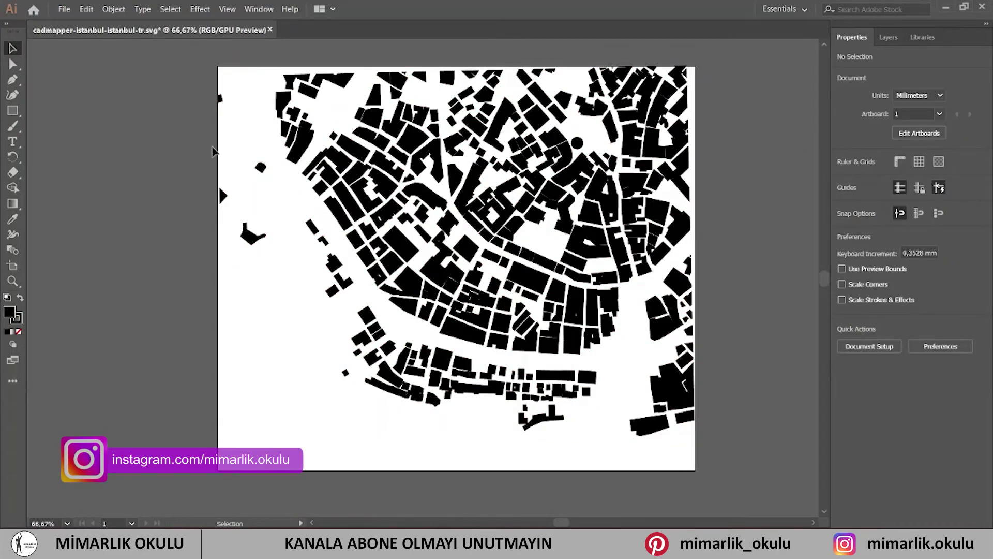
# Step: Expand Layer 1 and turn its visibility back on to show the coastline
pyautogui.click(888, 37)
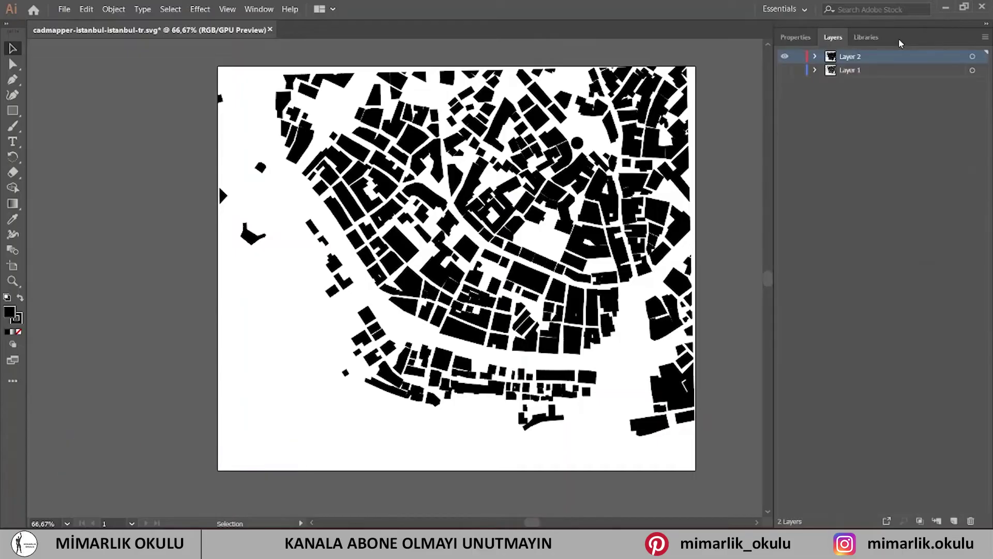
pyautogui.click(815, 70)
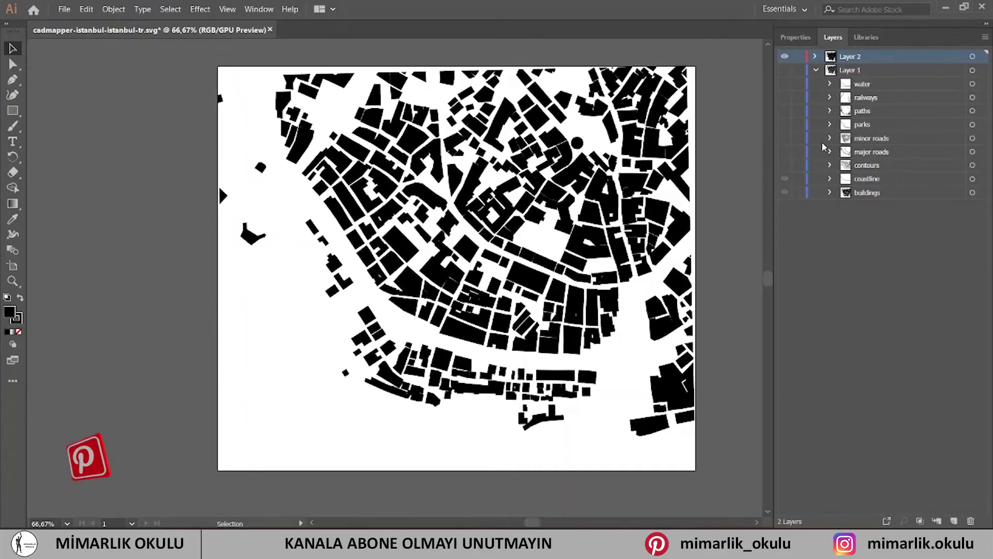
pyautogui.moveTo(783, 180); pyautogui.dragTo(785, 192)
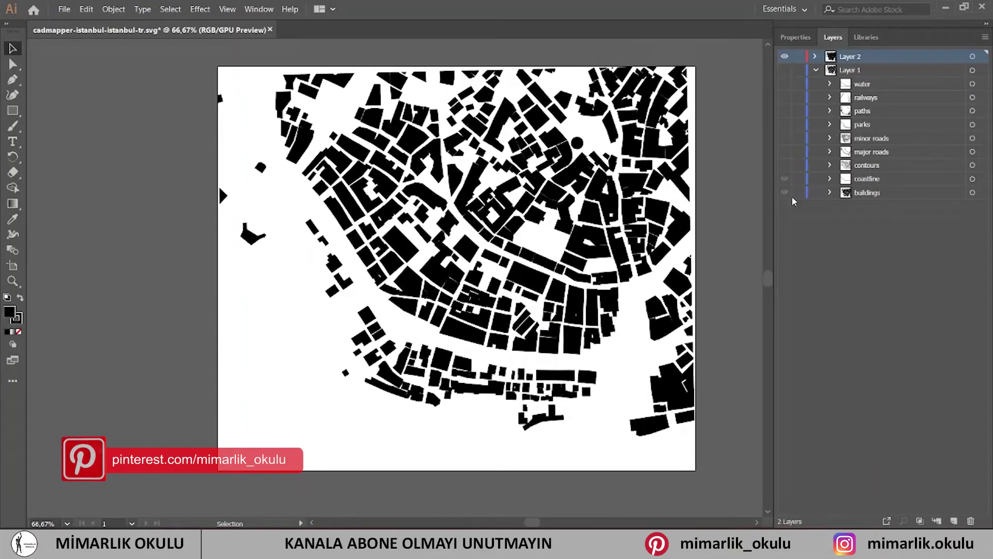
pyautogui.click(785, 70)
# Step: Hide Layer 1's buildings sublayer so only the coastline shows under the black buildings
pyautogui.click(784, 193)
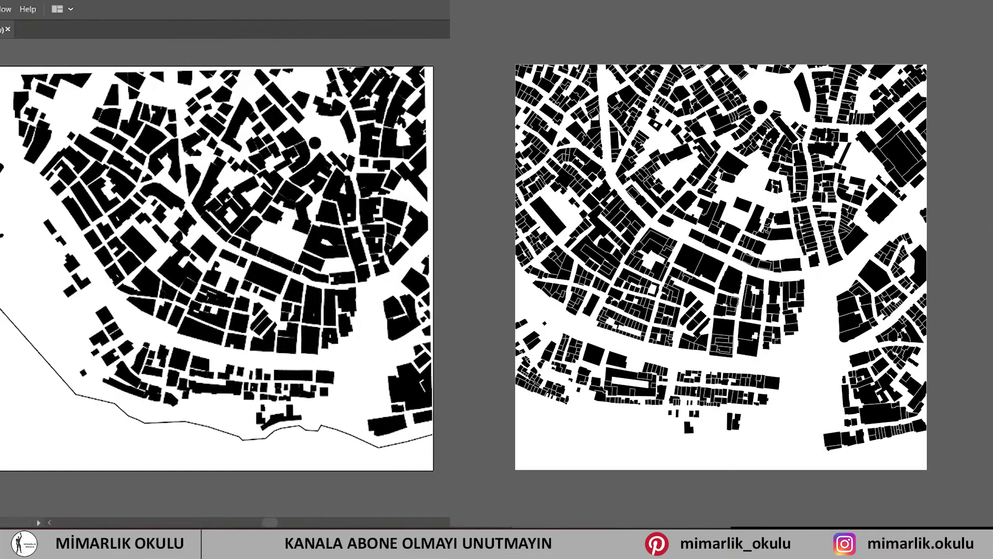